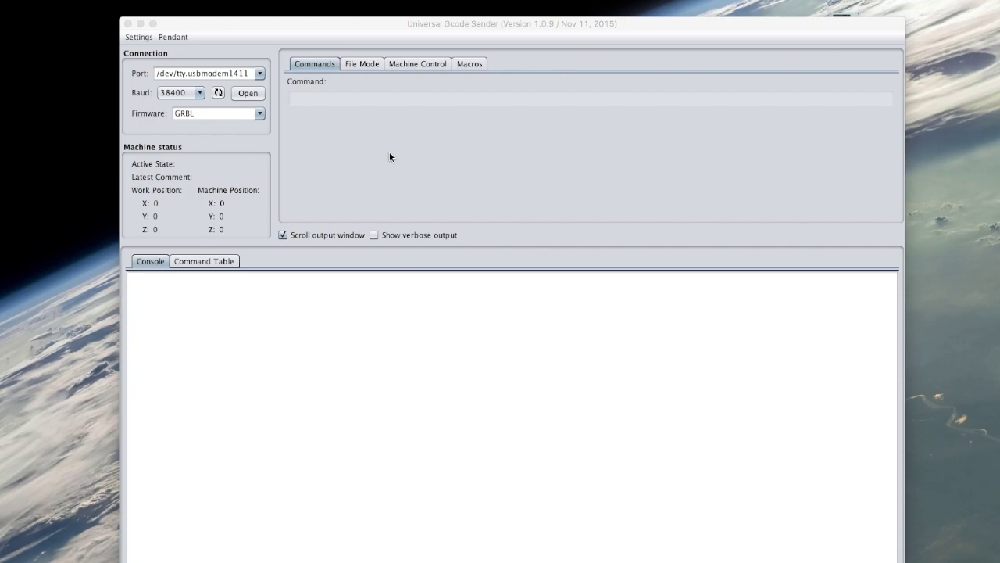
Choose 57600 baud, refresh the port list, and connect to /dev/tty.usbmodem1411.
click(200, 93)
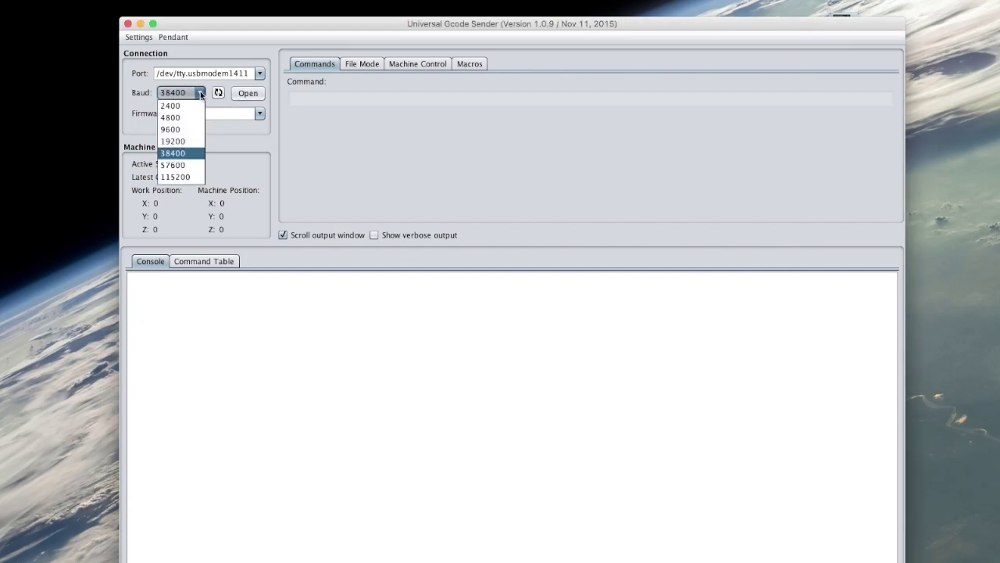
click(188, 166)
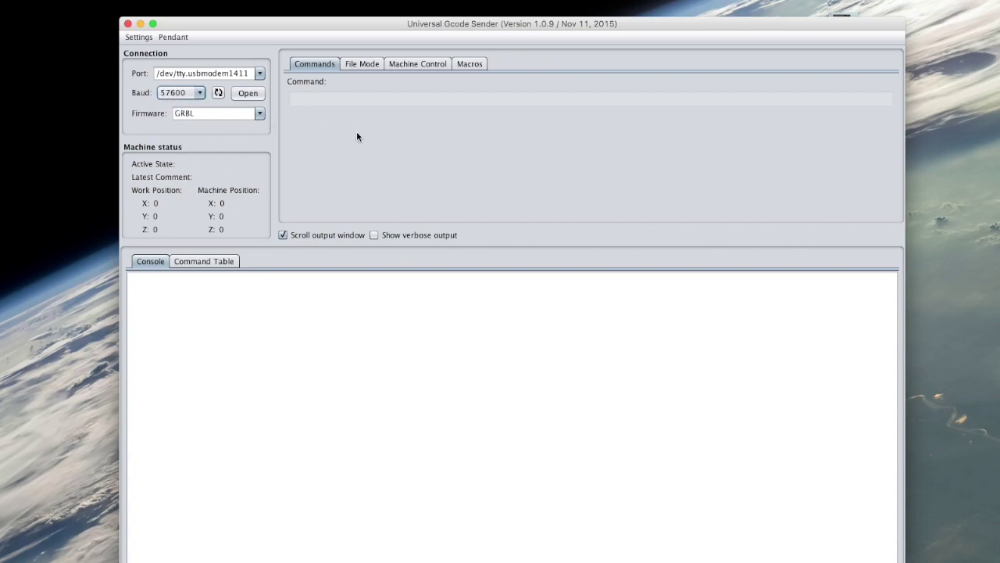
click(218, 93)
click(250, 94)
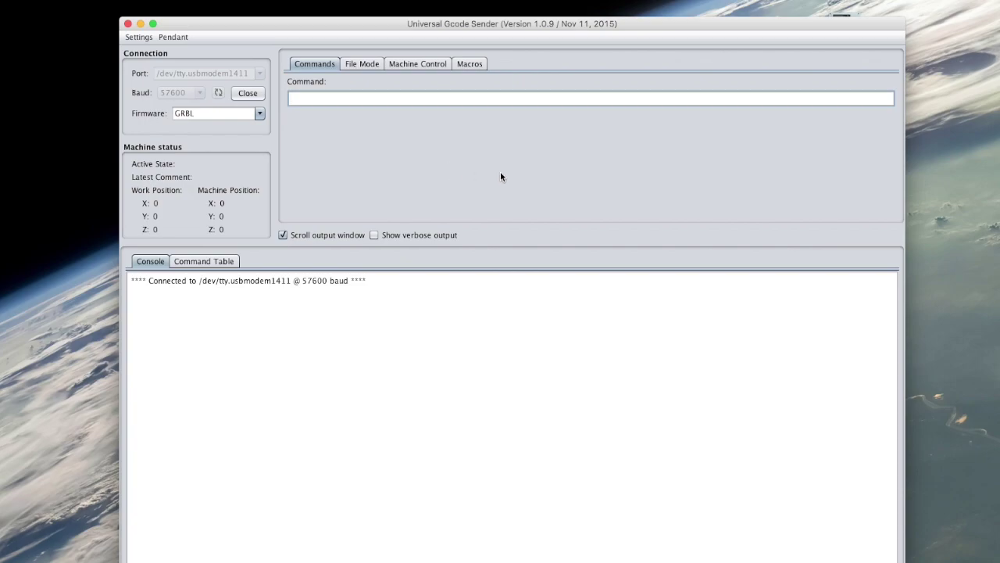
Switch to the Machine Control tab with its zeroing, reset and jog controls.
click(424, 66)
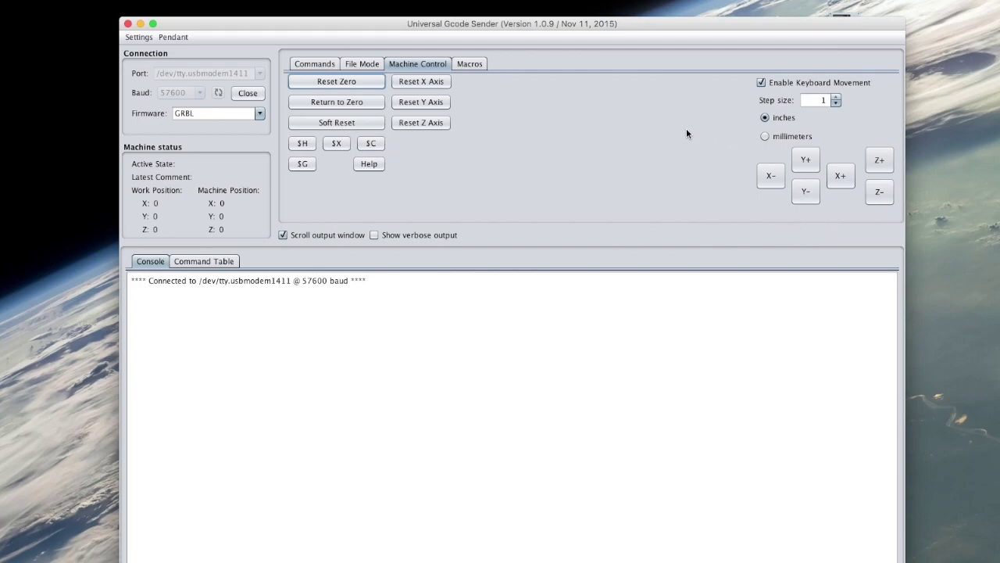
Jog X negative, then move the 'Grbl has not finished booting.' error dialog aside.
click(772, 176)
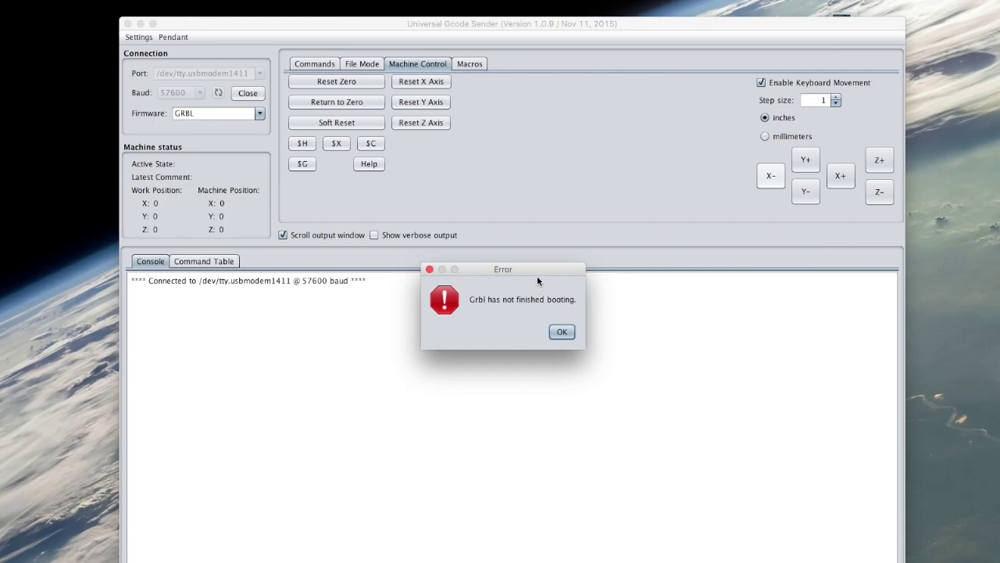
drag(537, 277, 515, 198)
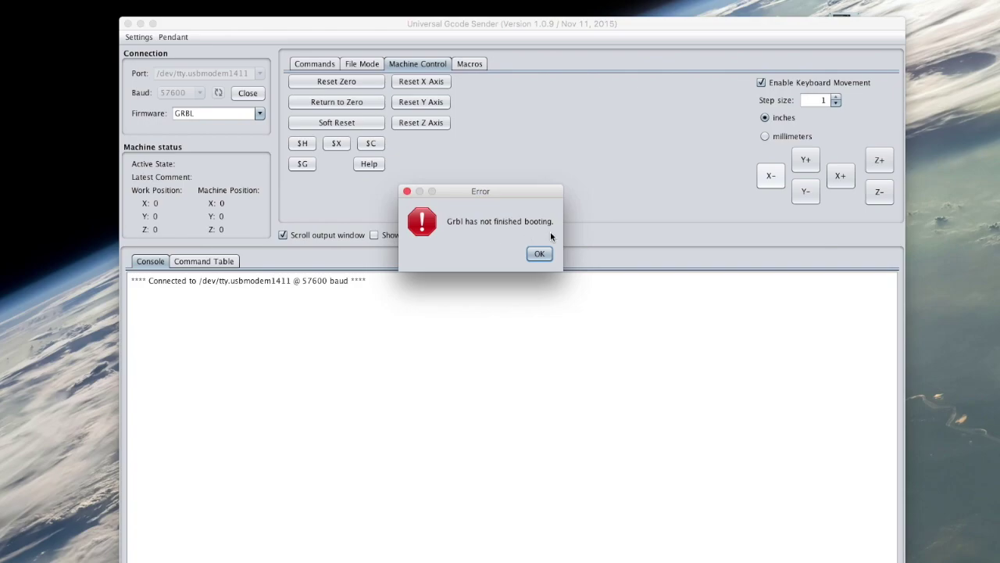
drag(509, 193, 553, 216)
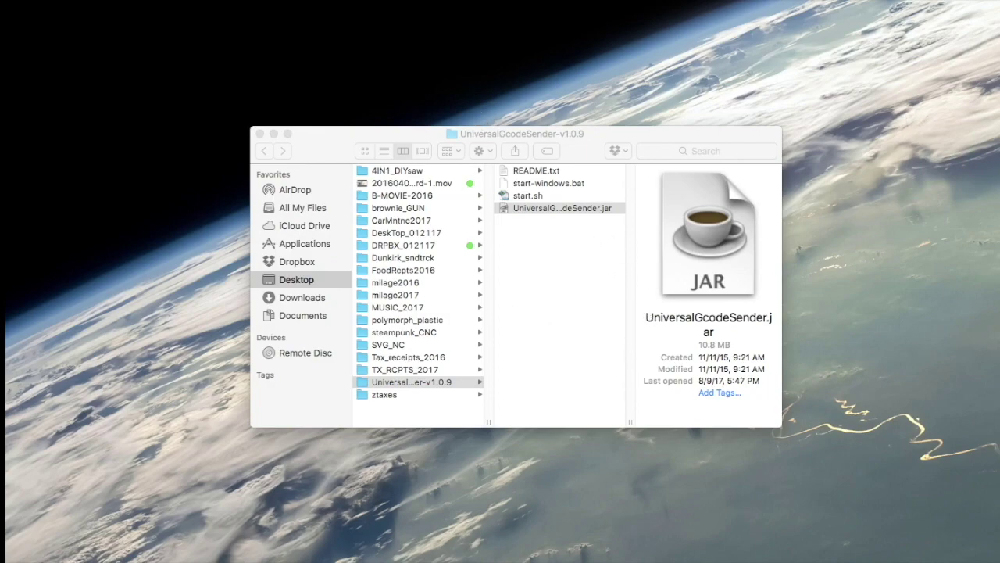
Place Macintosh HD on the desktop and centre the About This Mac window over Finder.
drag(996, 45, 913, 38)
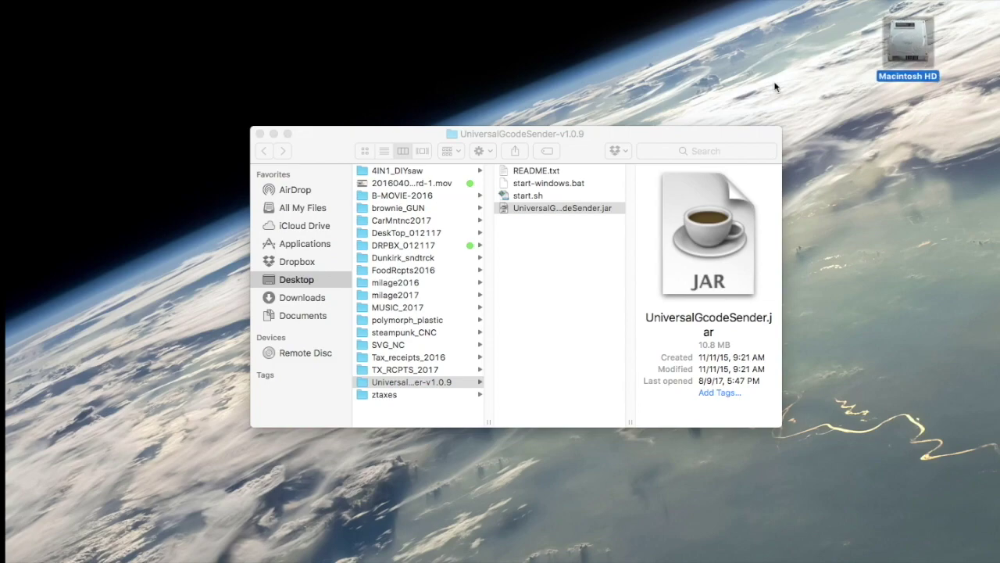
click(15, 0)
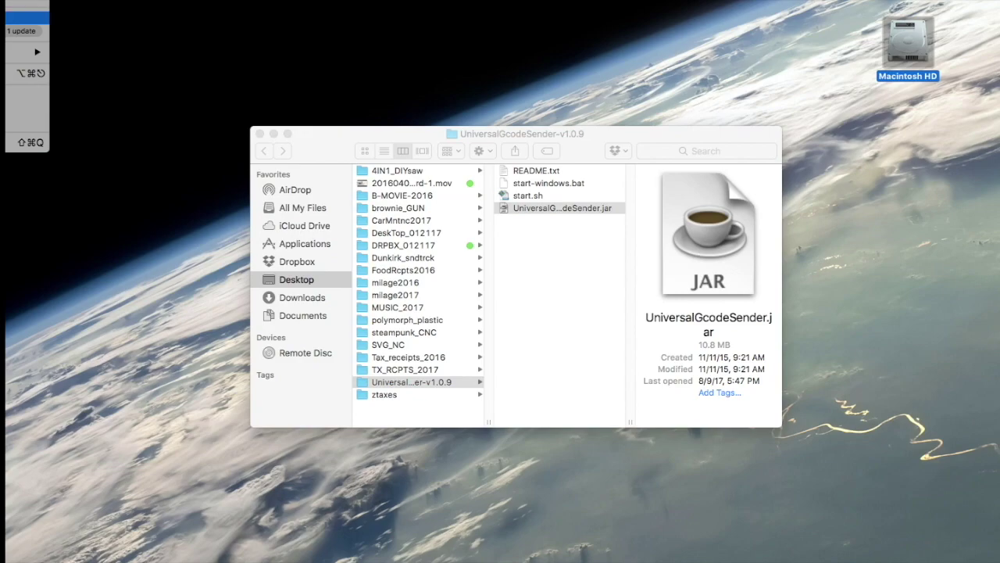
click(522, 161)
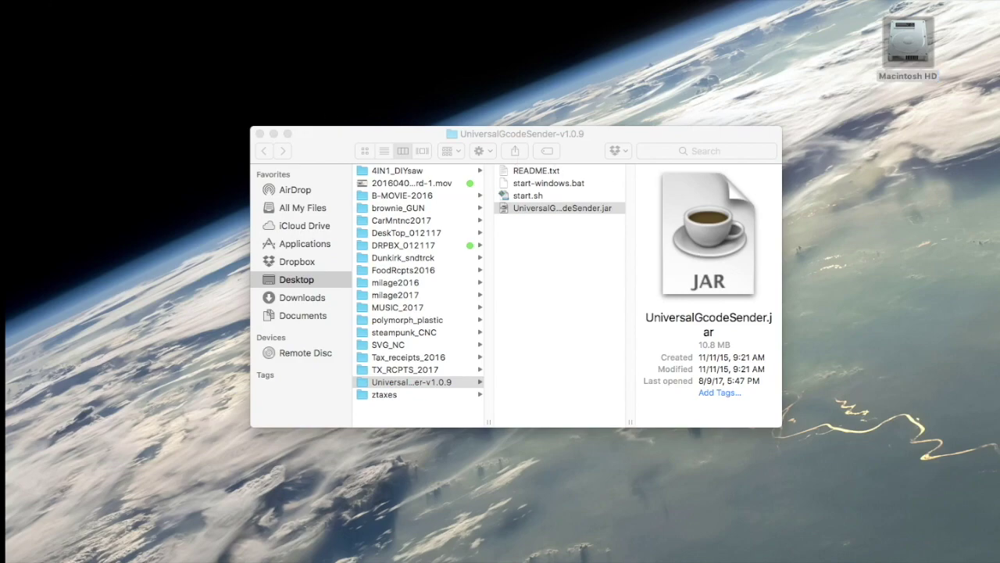
drag(471, 144, 685, 111)
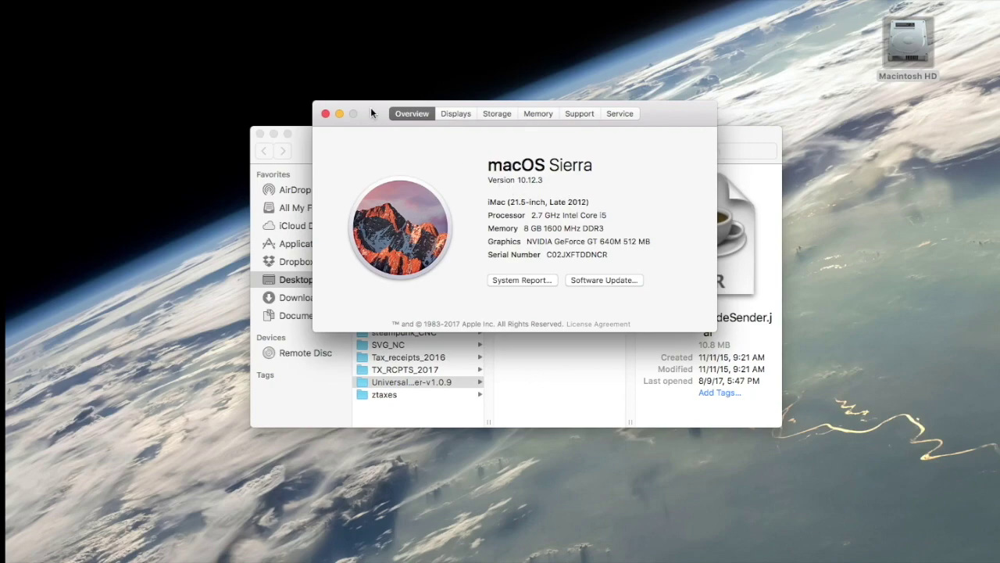
Close About This Mac and bring the UniversalGcodeSender-v1.0.9 Finder window forward.
click(325, 113)
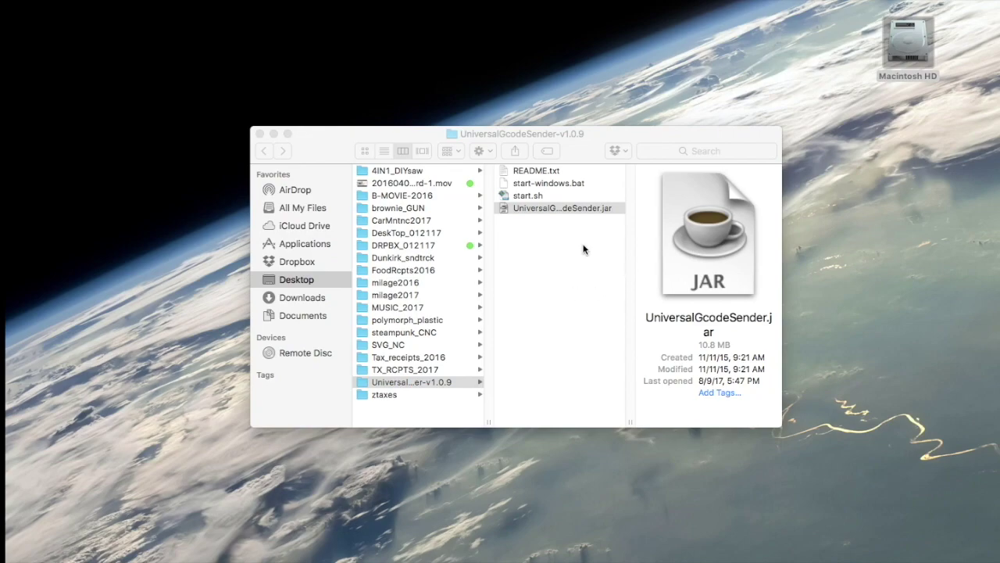
click(578, 220)
Browse Downloads > GRBL, then open the Macintosh HD drive in a new window.
drag(634, 428, 603, 426)
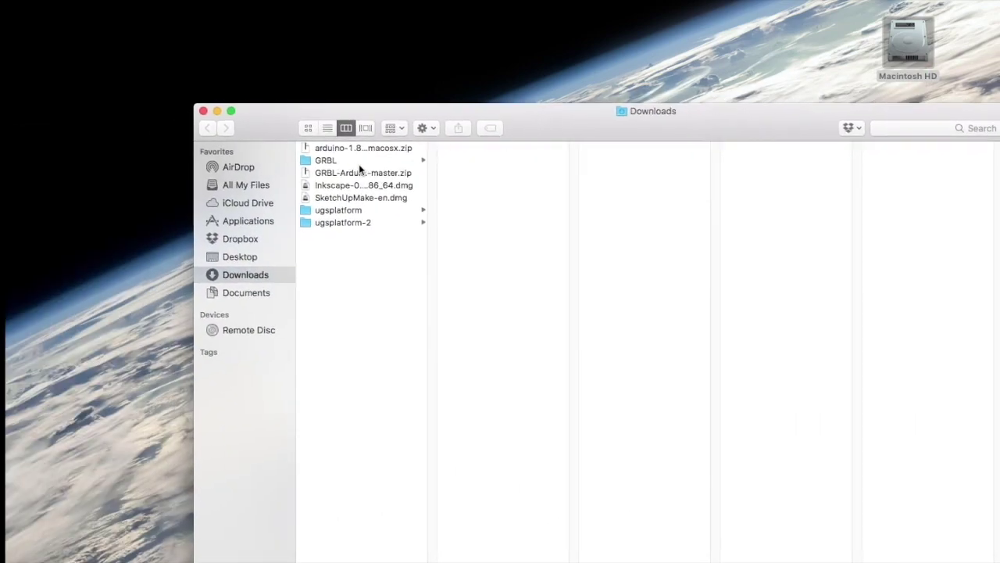
click(355, 162)
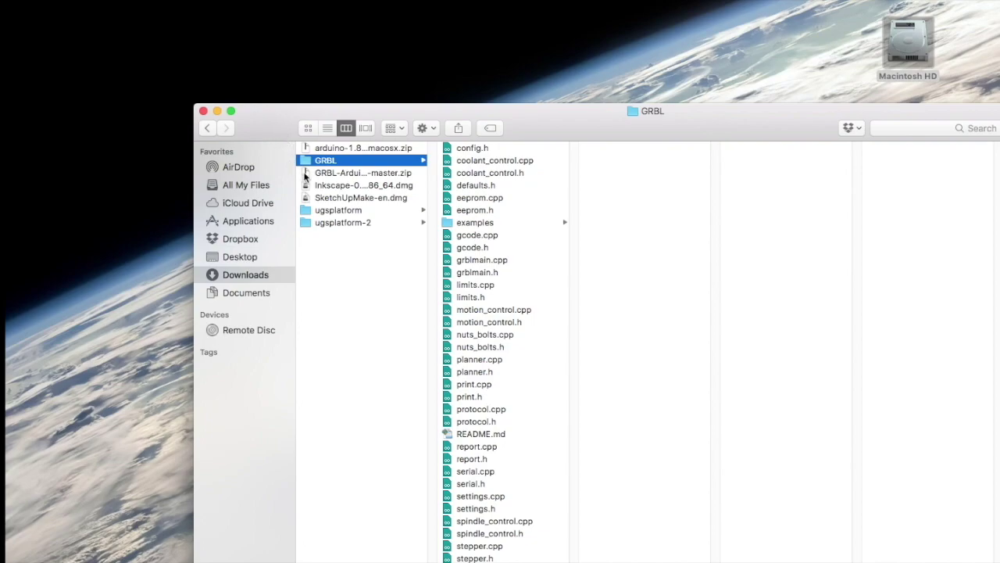
drag(557, 129, 567, 98)
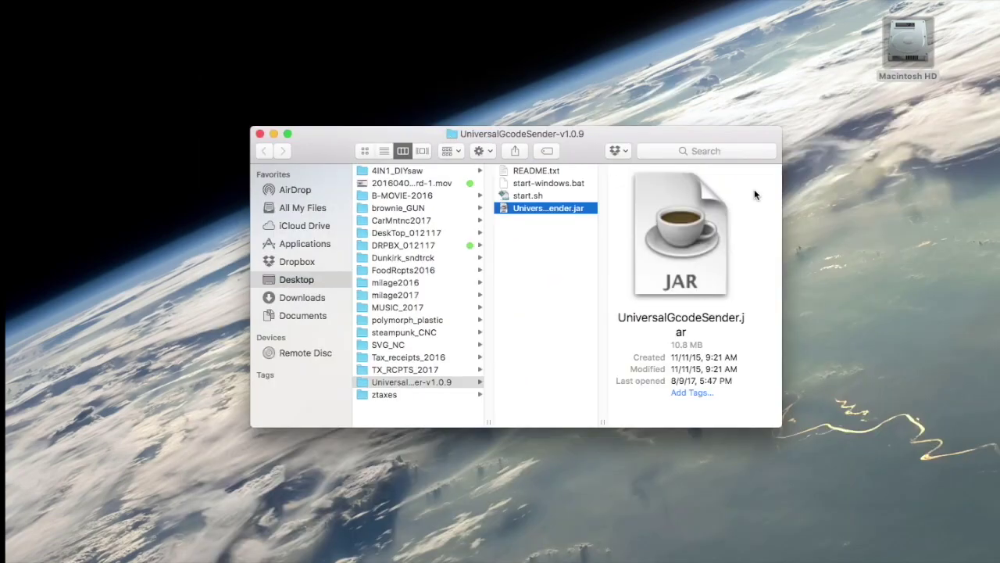
click(905, 45)
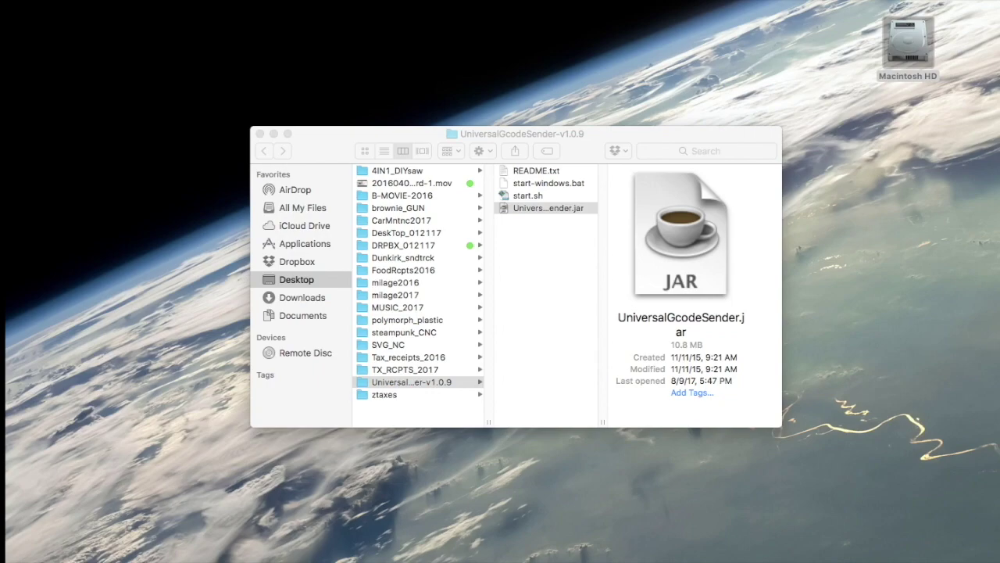
key(super+o)
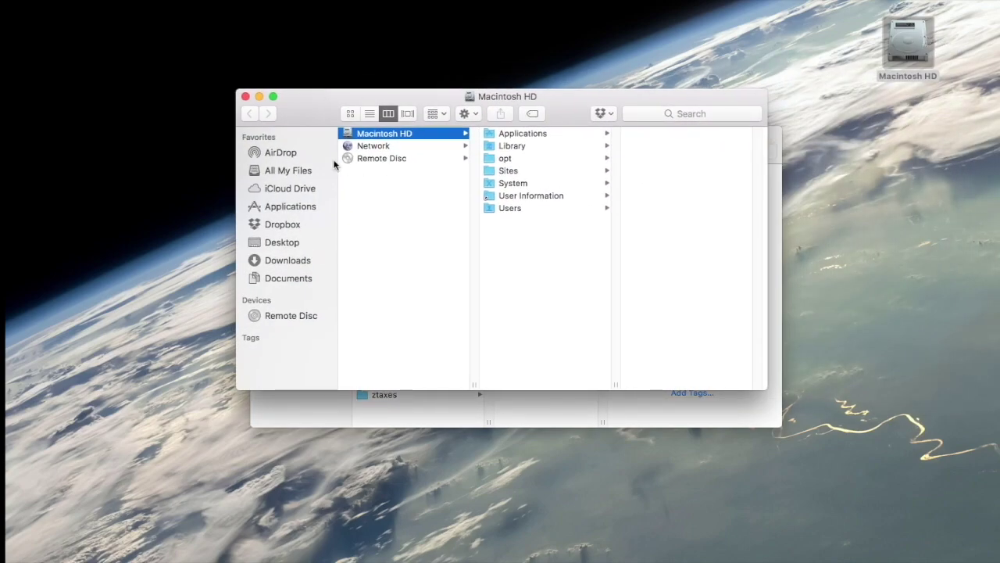
Go to Users > home > Documents > Arduino > libraries > GRBL and right-click config.h.
click(511, 208)
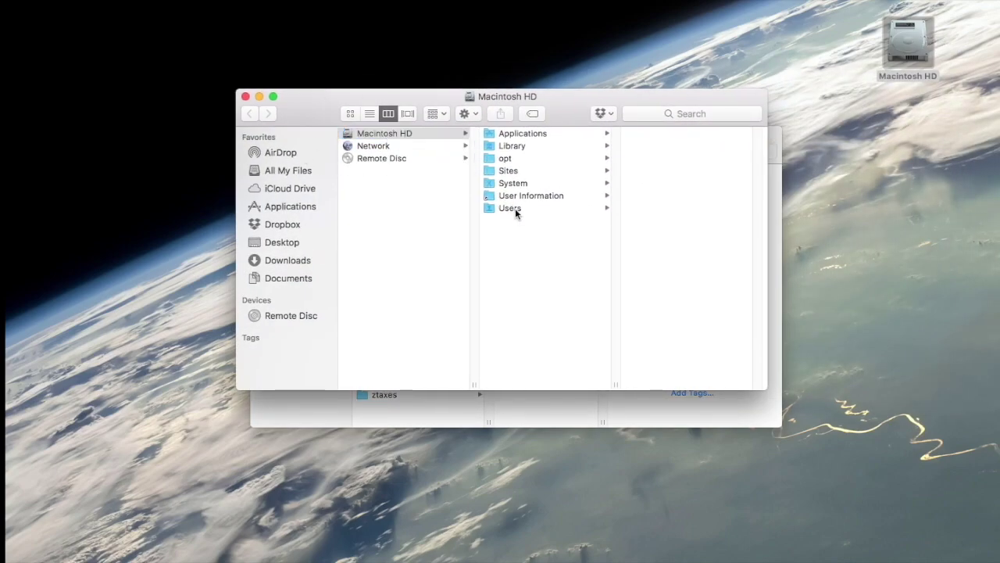
click(691, 158)
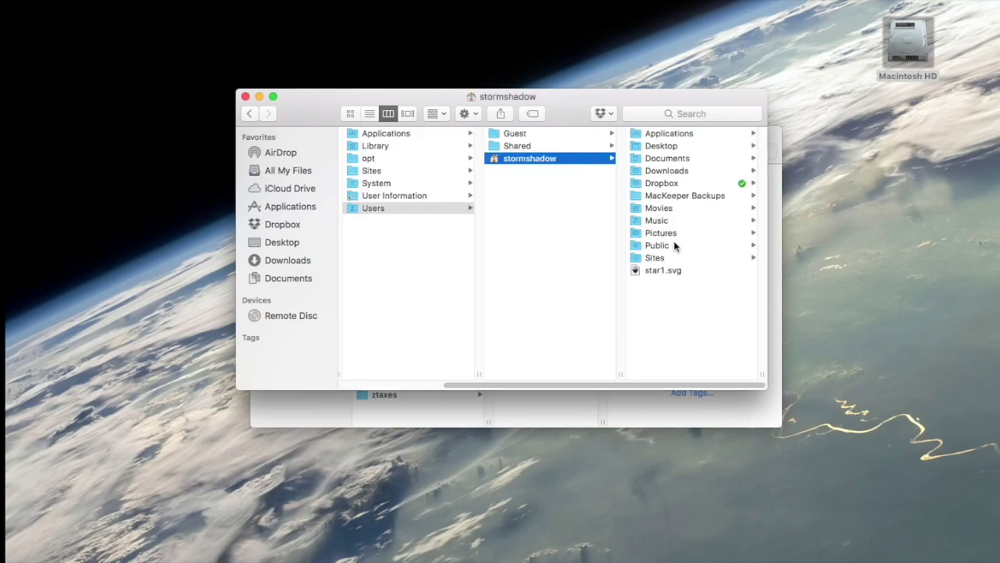
click(678, 159)
click(672, 147)
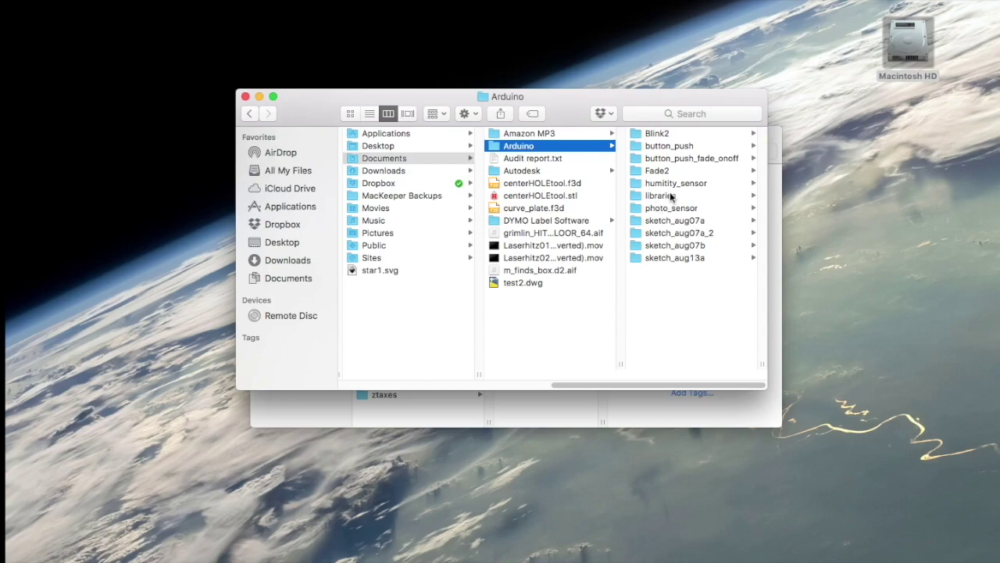
click(670, 196)
click(654, 135)
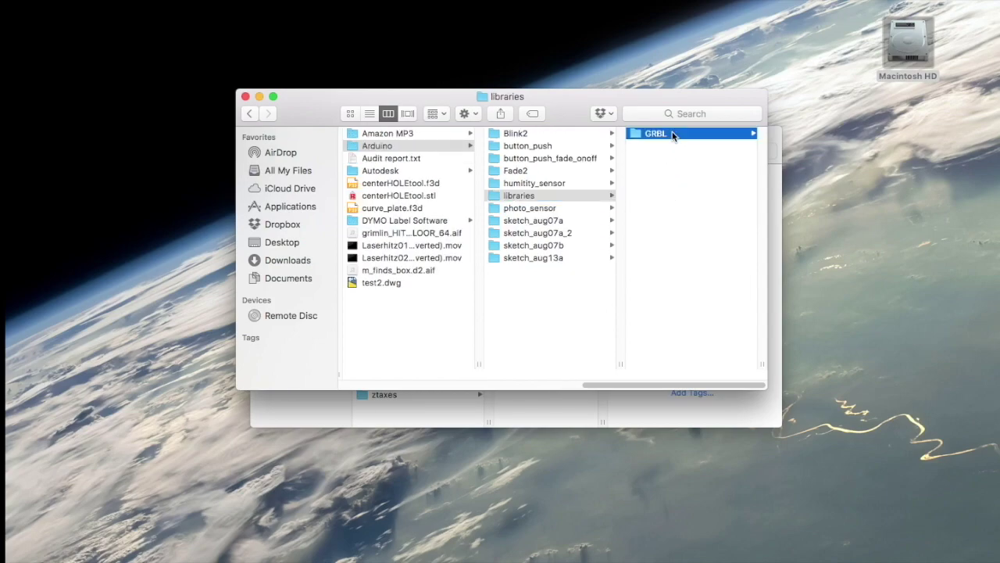
click(678, 139)
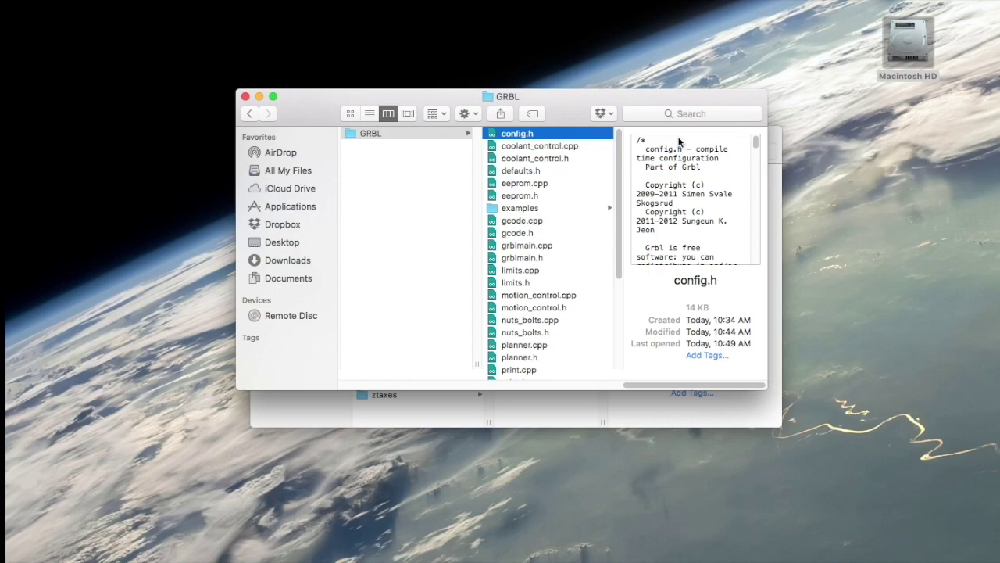
right_click(511, 136)
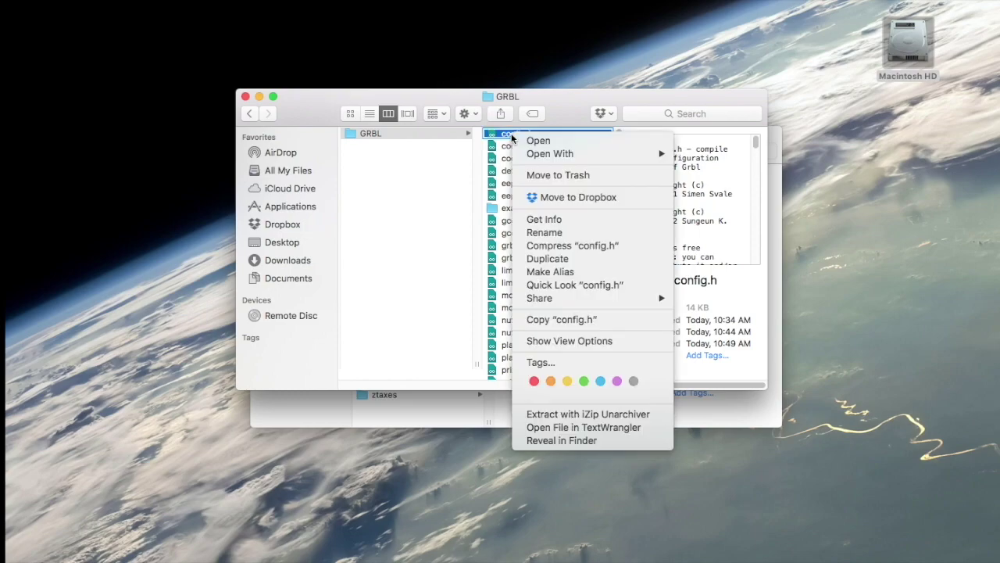
Open config.h via Open With > TextEdit.app.
mouse_move(594, 154)
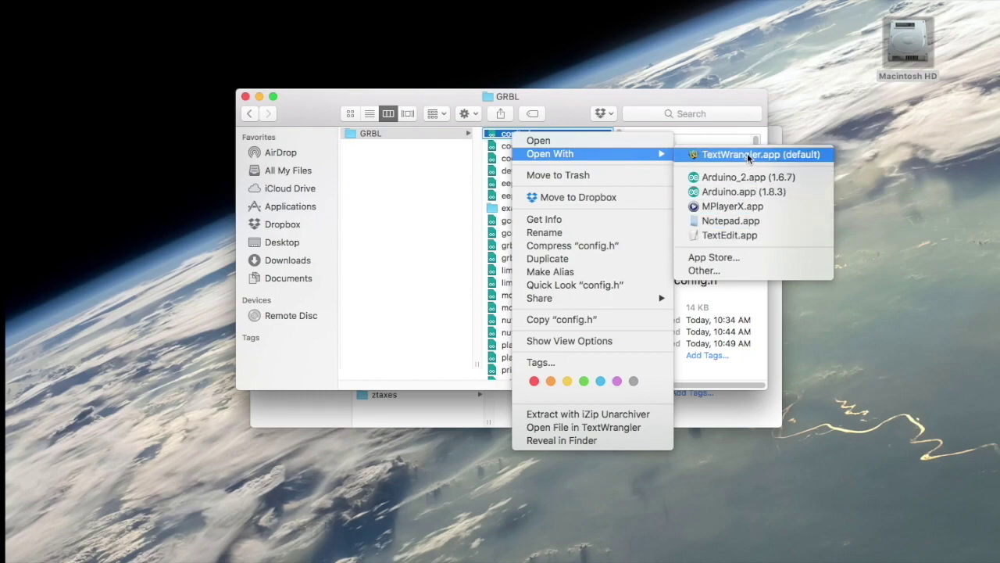
click(740, 237)
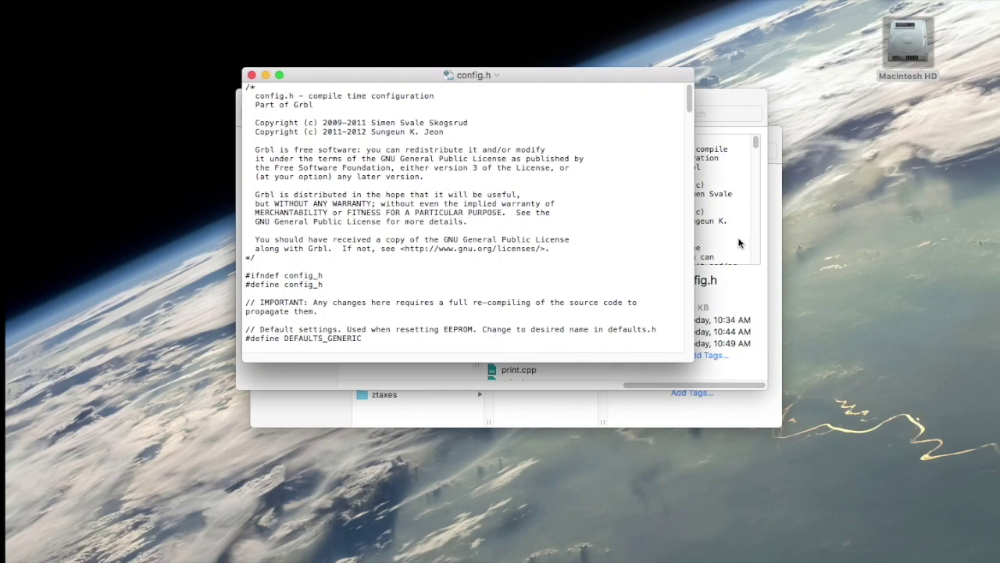
drag(403, 78, 349, 32)
drag(639, 314, 955, 562)
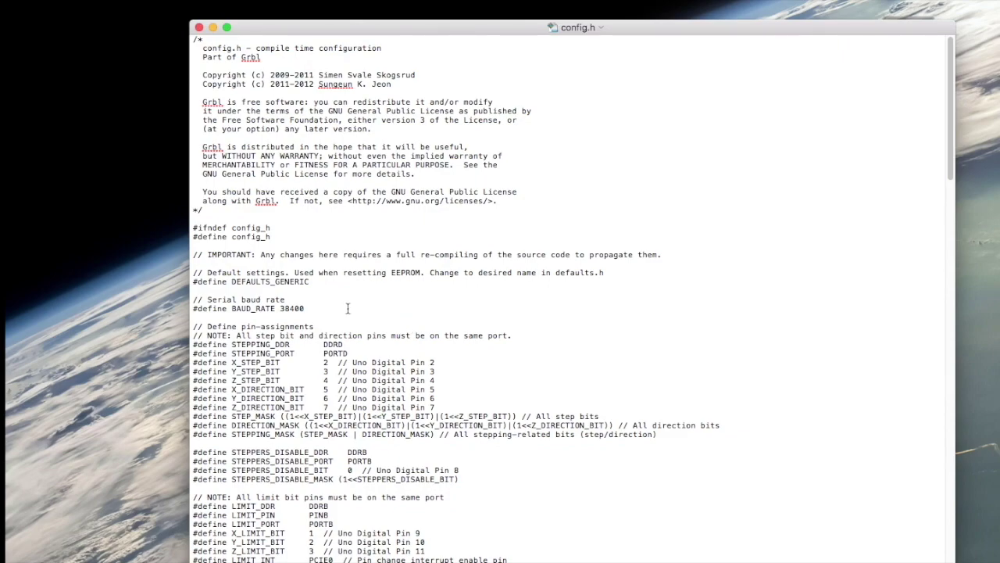
drag(331, 309, 169, 308)
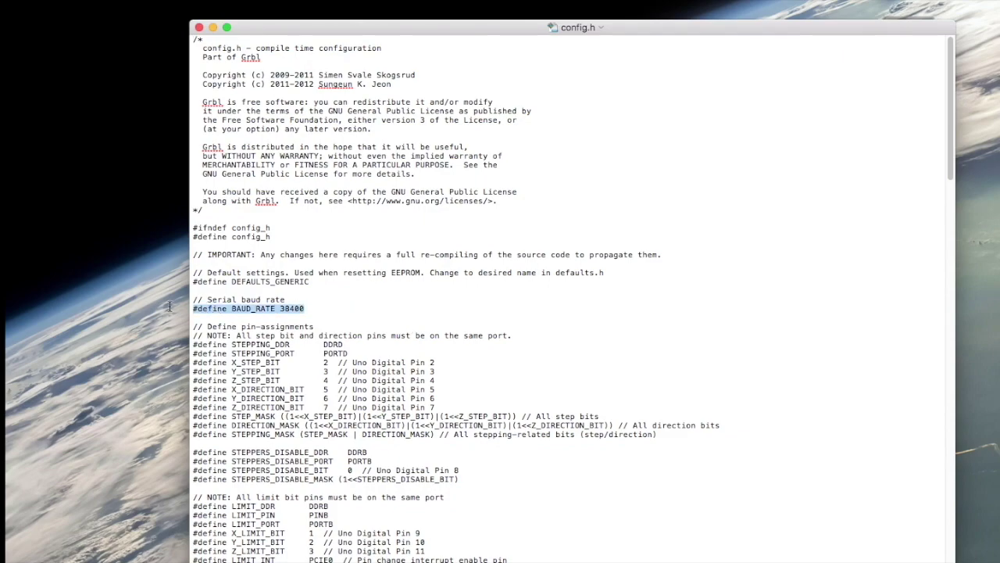
click(306, 309)
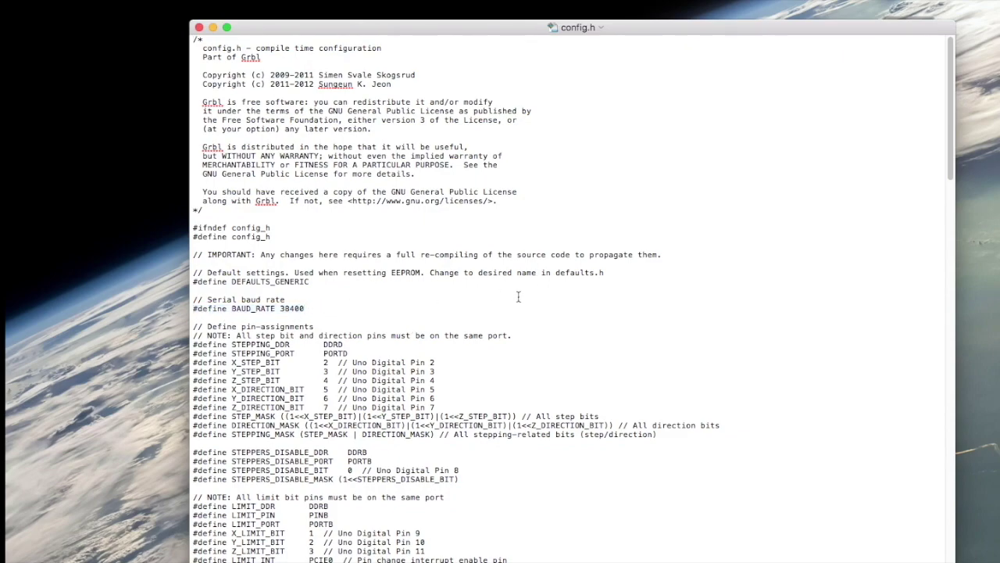
text(9)
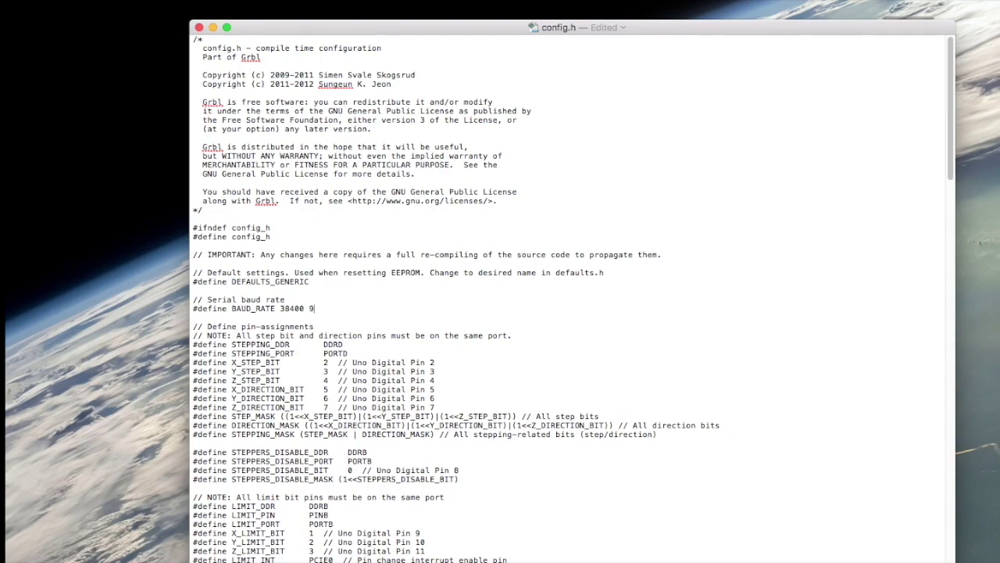
text(600)
drag(308, 308, 278, 308)
click(358, 309)
drag(358, 309, 318, 311)
drag(320, 309, 280, 308)
click(329, 308)
drag(305, 308, 280, 308)
Close the config.h TextEdit and GRBL Finder windows, then move the Arduino window up-left.
click(200, 27)
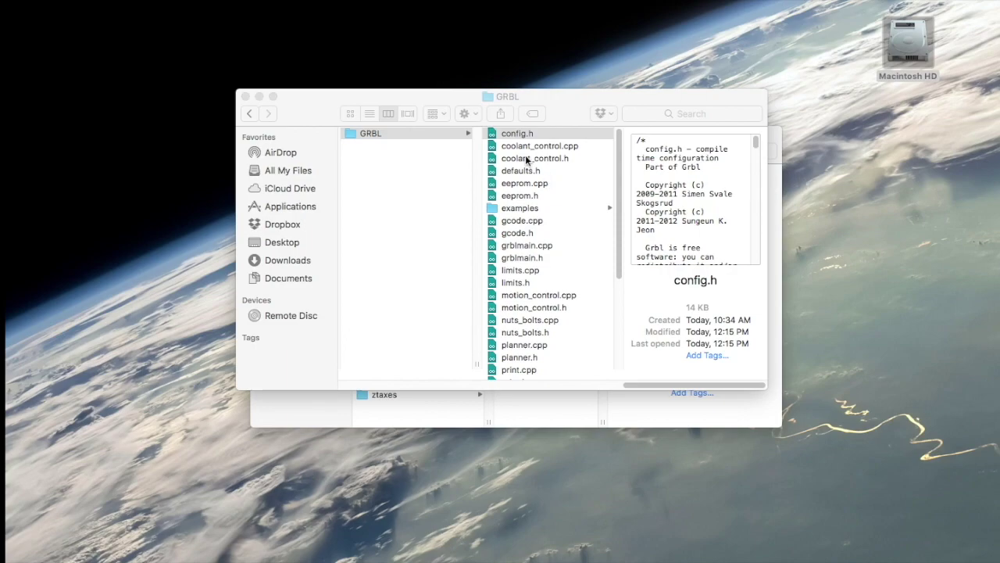
click(244, 96)
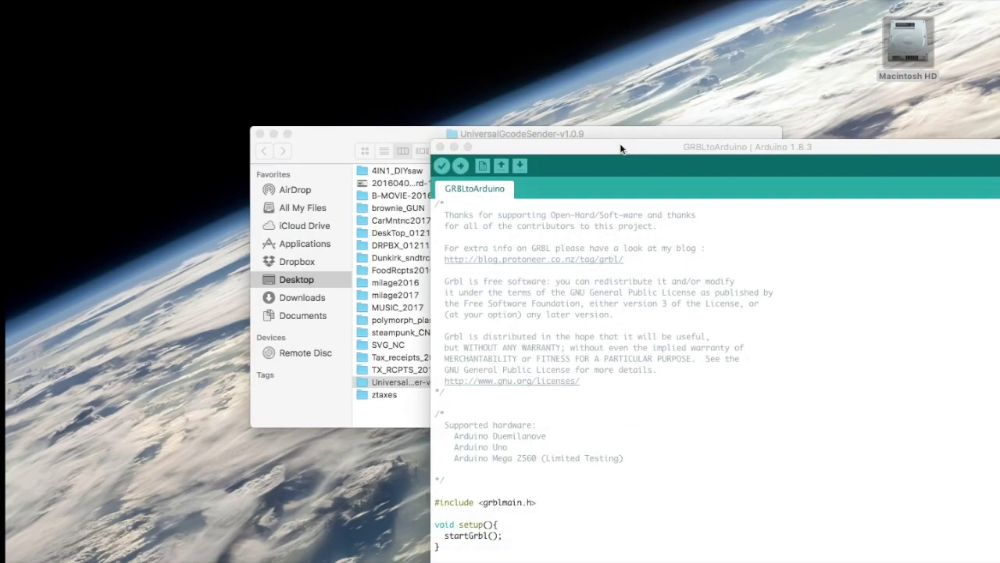
drag(619, 143, 352, 94)
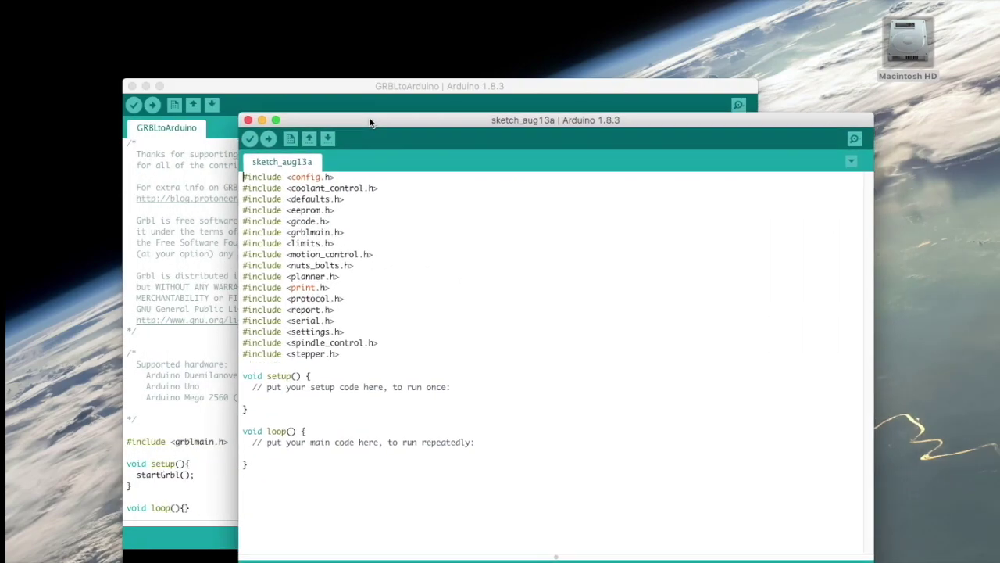
Move the sketch_aug13a window aside and minimize it.
mouse_move(365, 125)
mouse_down()
mouse_move(334, 83)
mouse_move(339, 41)
mouse_up()
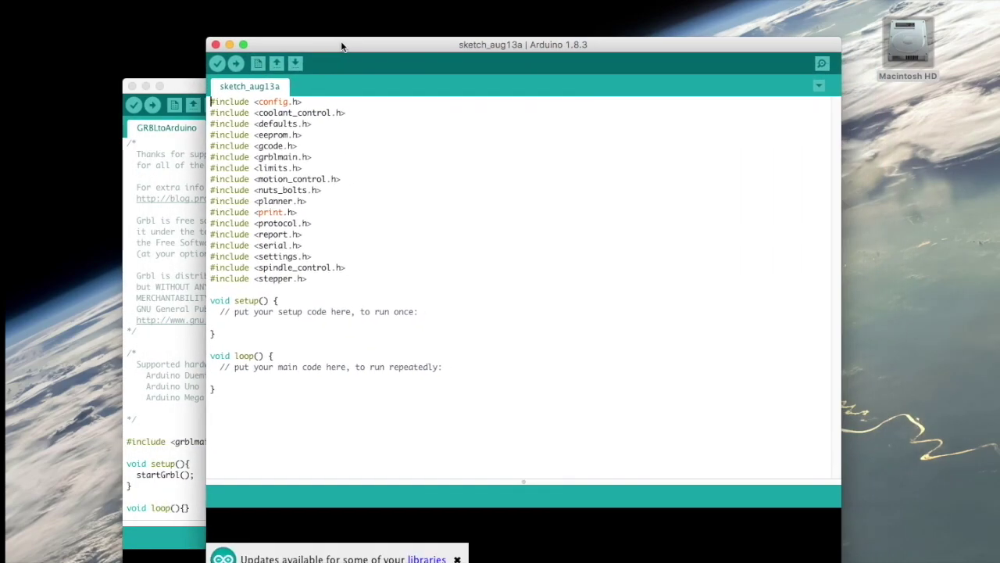
mouse_move(399, 40)
mouse_down()
mouse_move(378, 34)
mouse_move(424, 56)
mouse_move(377, 55)
mouse_up()
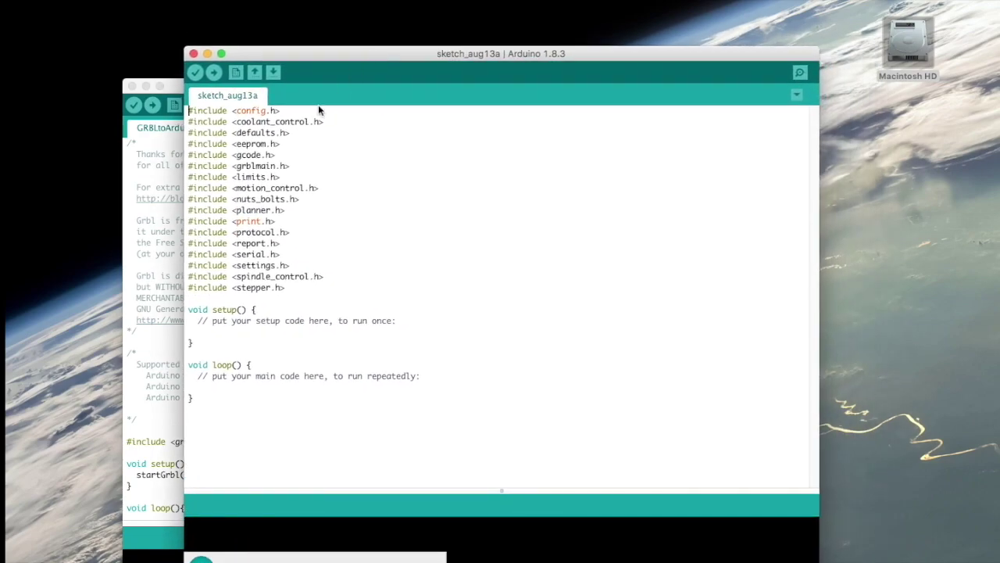
click(208, 54)
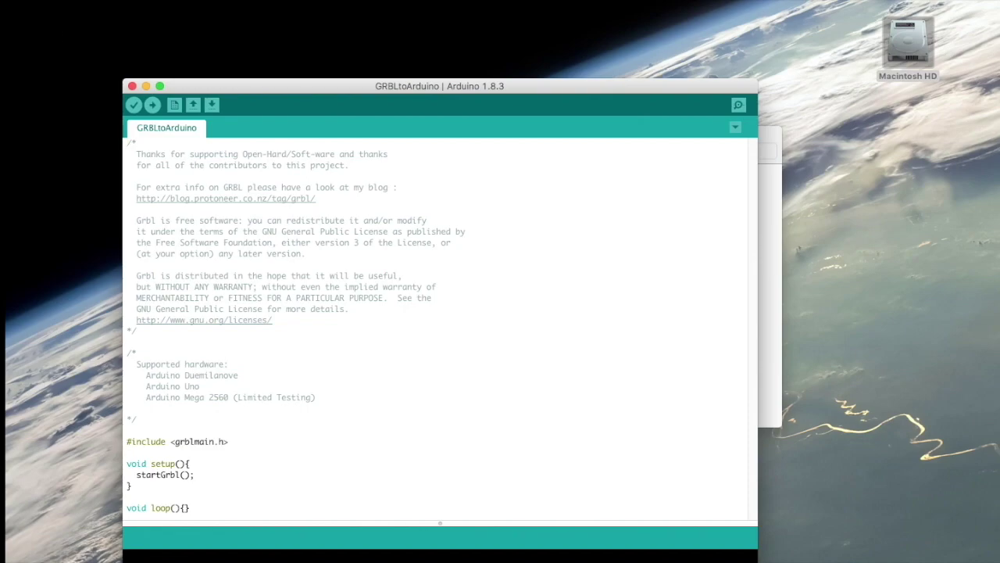
Open File > Examples > GRBL > GRBLtoArduino, upload it to the board, and close its window.
click(16, 0)
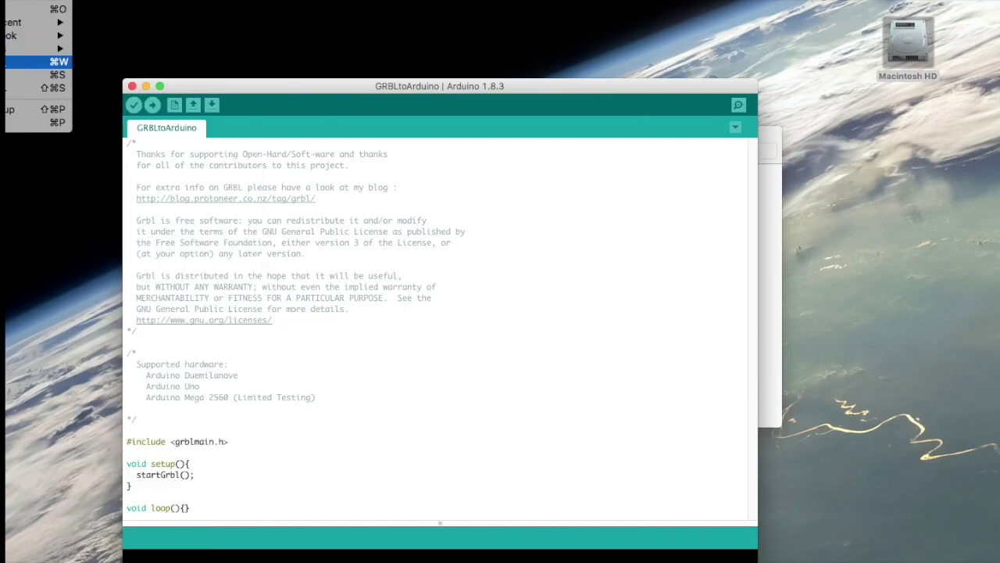
mouse_move(35, 48)
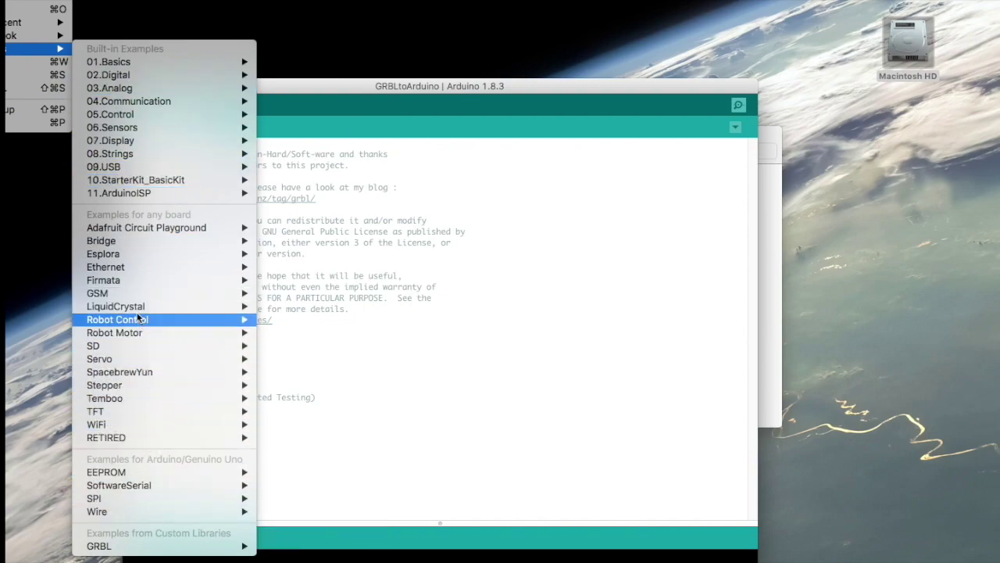
mouse_move(145, 547)
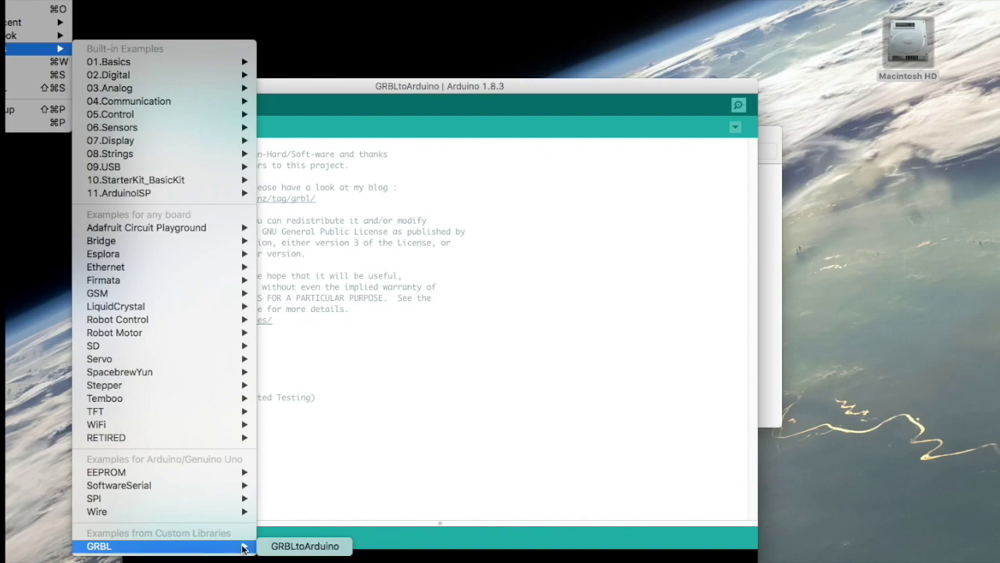
click(324, 551)
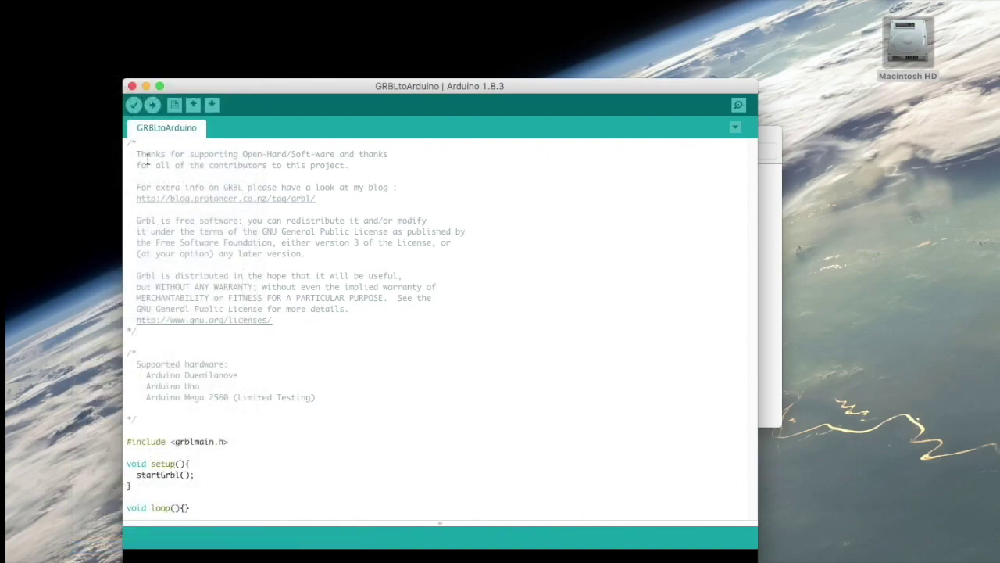
click(151, 105)
click(132, 87)
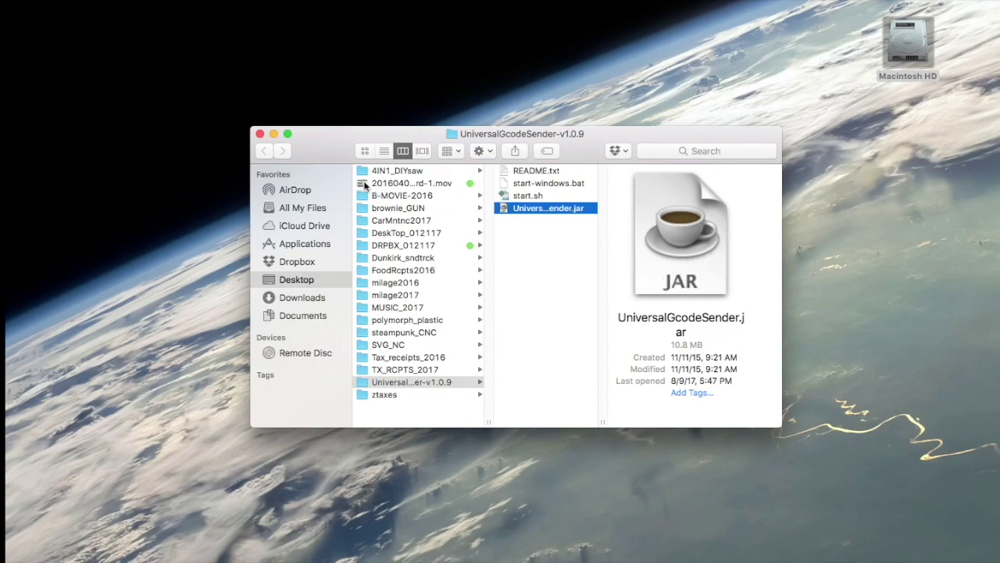
Launch UniversalGcodeSender.jar from the UniversalGcodeSender-v1.0.9 folder and shift its window right.
double_click(508, 209)
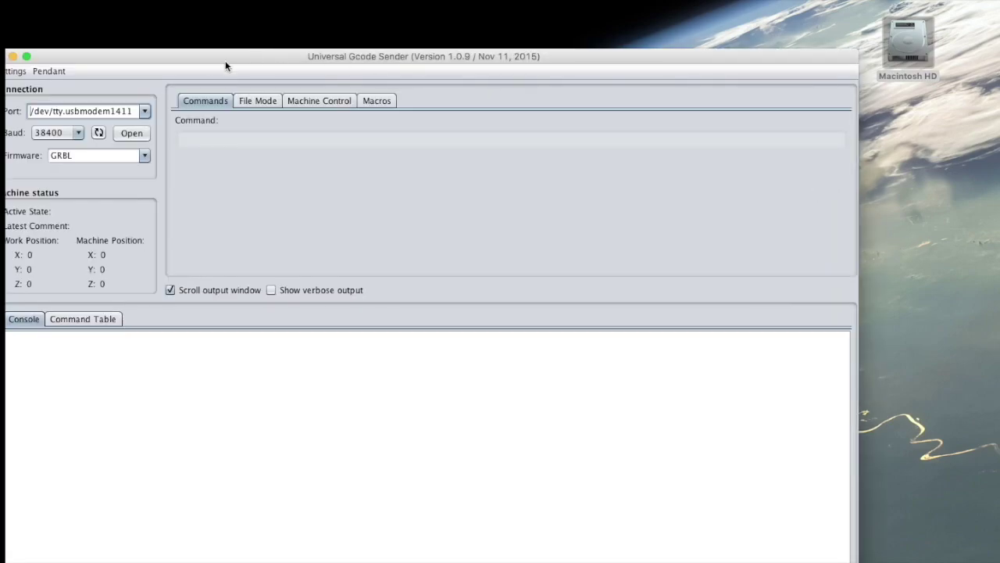
drag(226, 66, 269, 64)
Set the baud rate to 38400, after briefly trying 9600, and open the /dev/tty.usbmodem1411 connection.
click(138, 131)
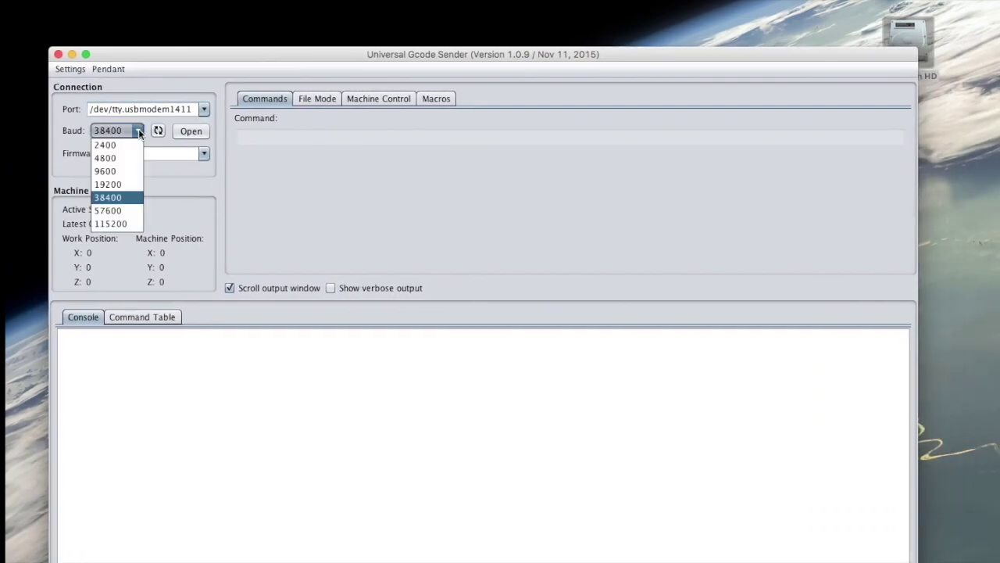
click(122, 197)
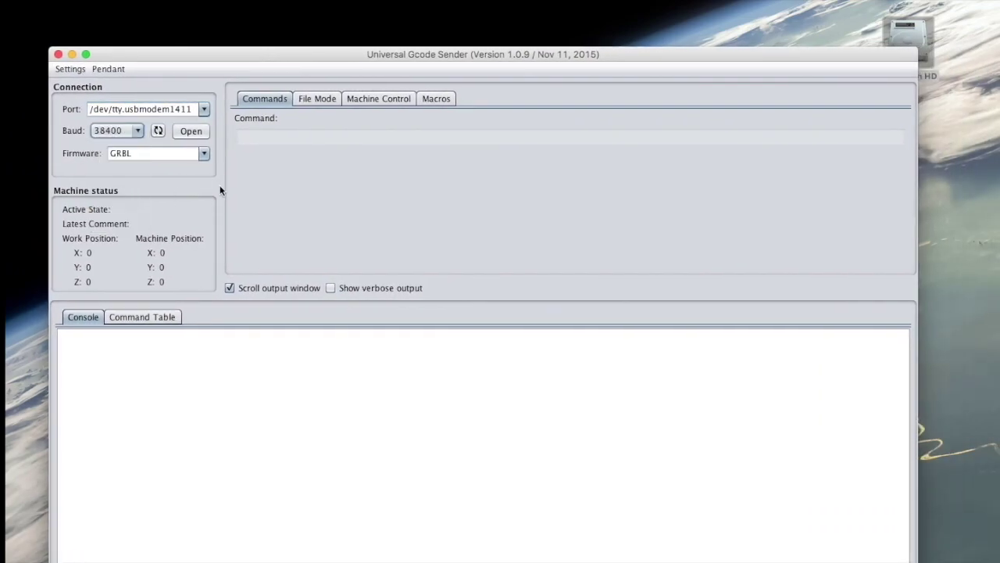
click(142, 132)
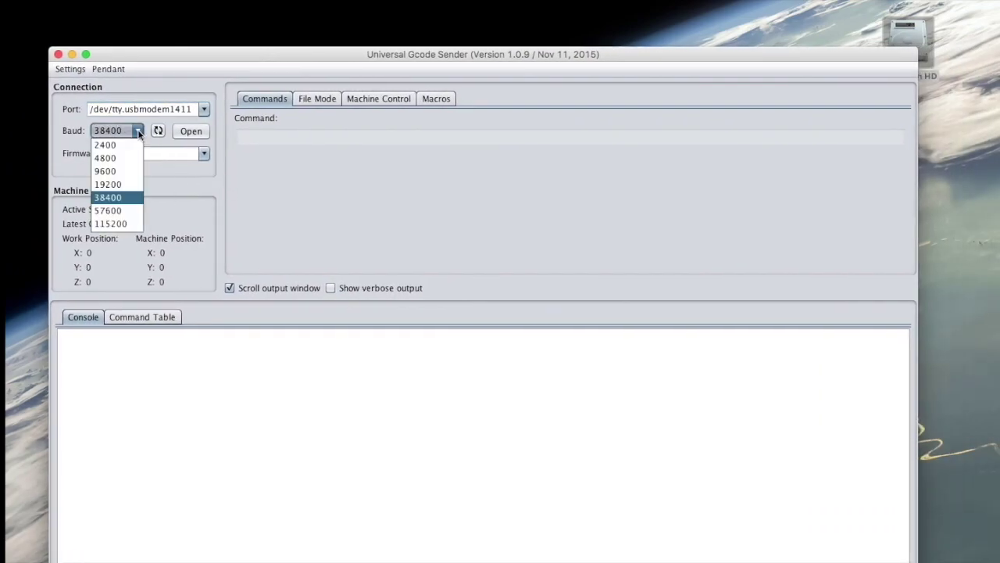
click(128, 171)
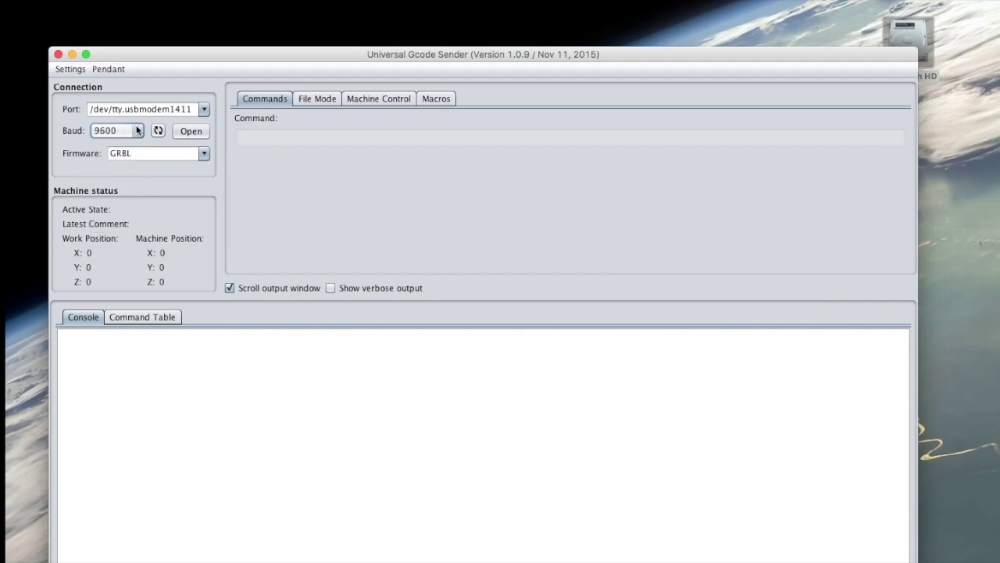
click(136, 132)
click(115, 197)
click(192, 136)
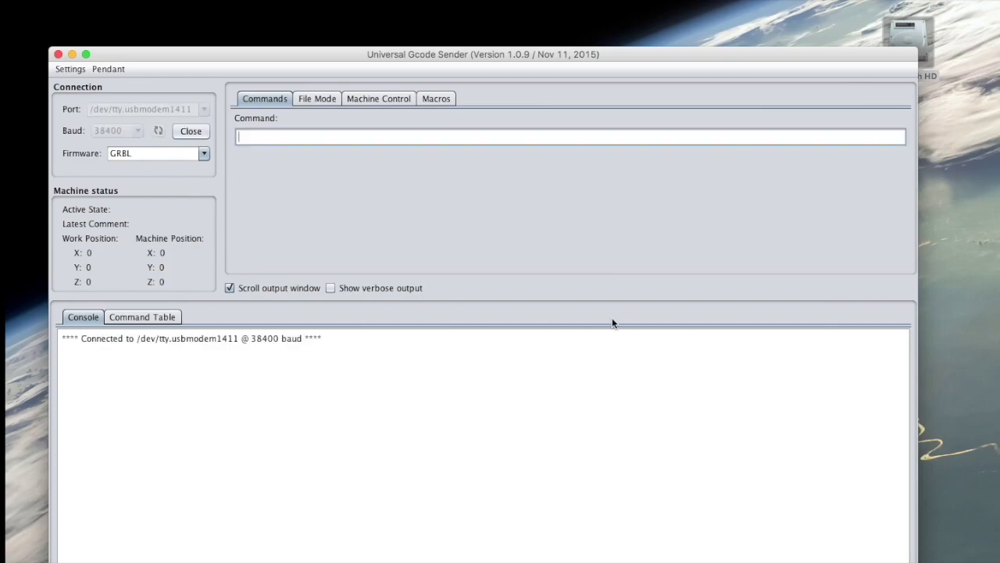
Select the Grbl 0.8c greeting line in the console.
drag(171, 361, 6, 367)
click(185, 362)
drag(198, 362, 42, 362)
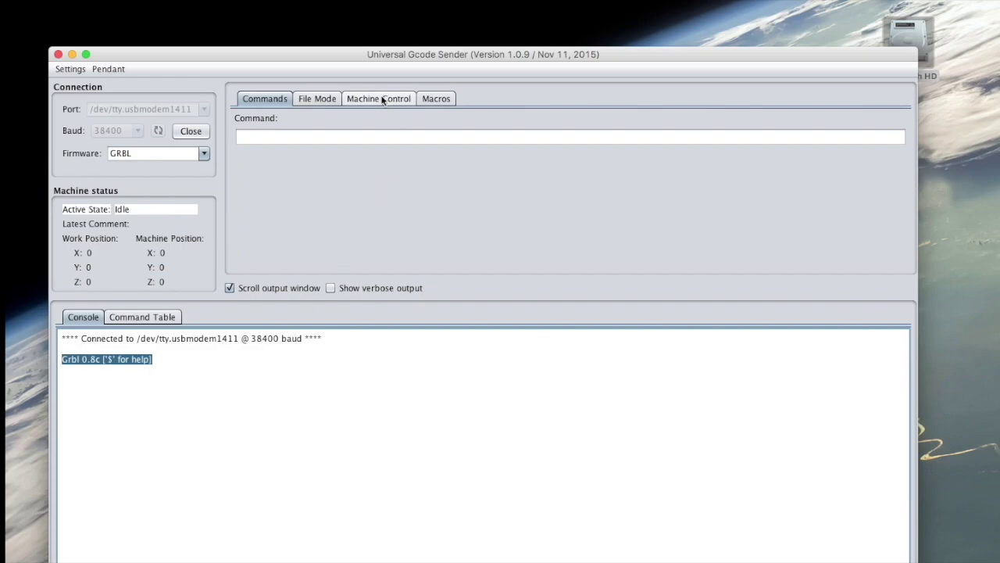
Browse the File Mode and Macros tabs, settle on Machine Control, and jog 1 inch +Y.
click(326, 99)
click(447, 100)
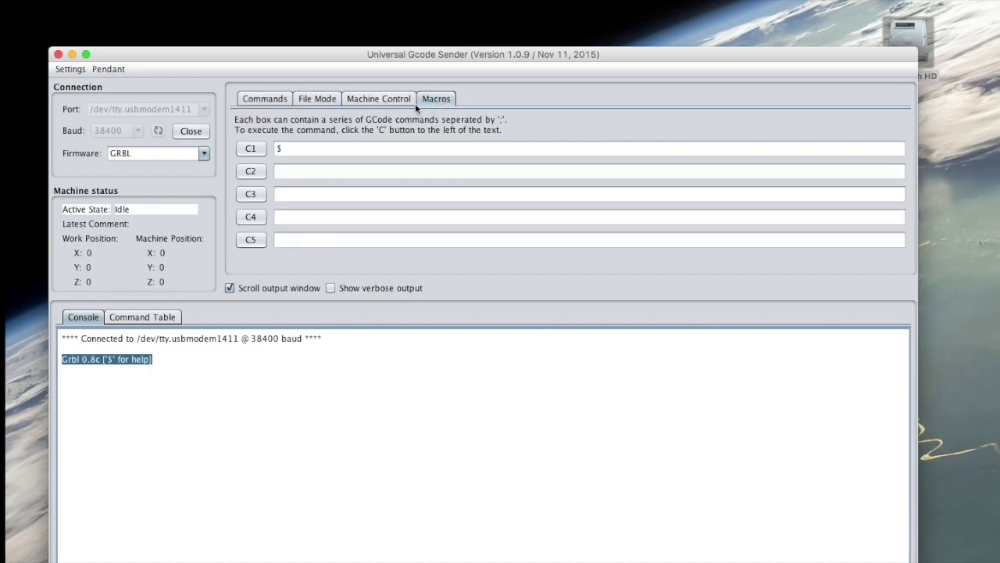
click(382, 102)
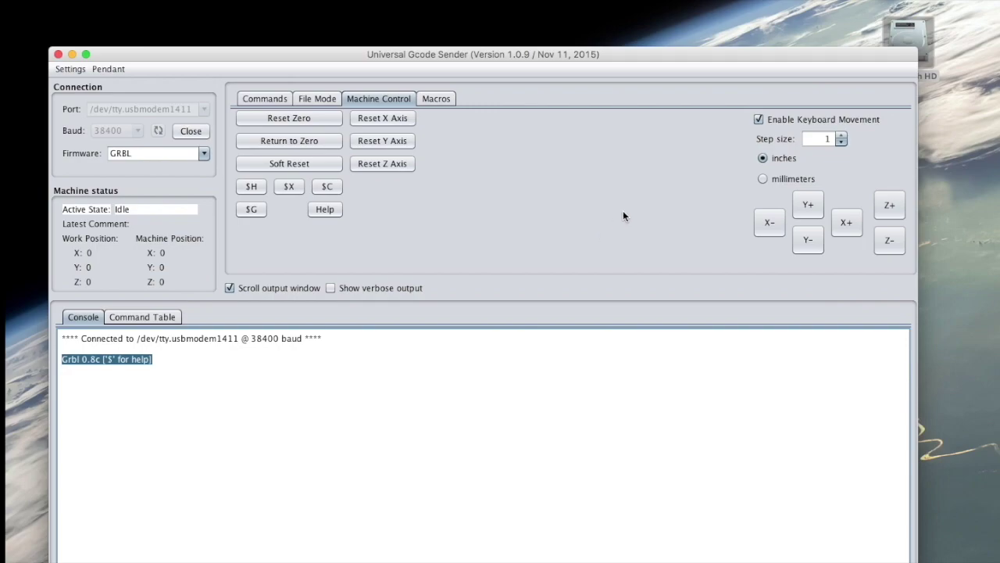
drag(623, 55, 599, 3)
click(784, 155)
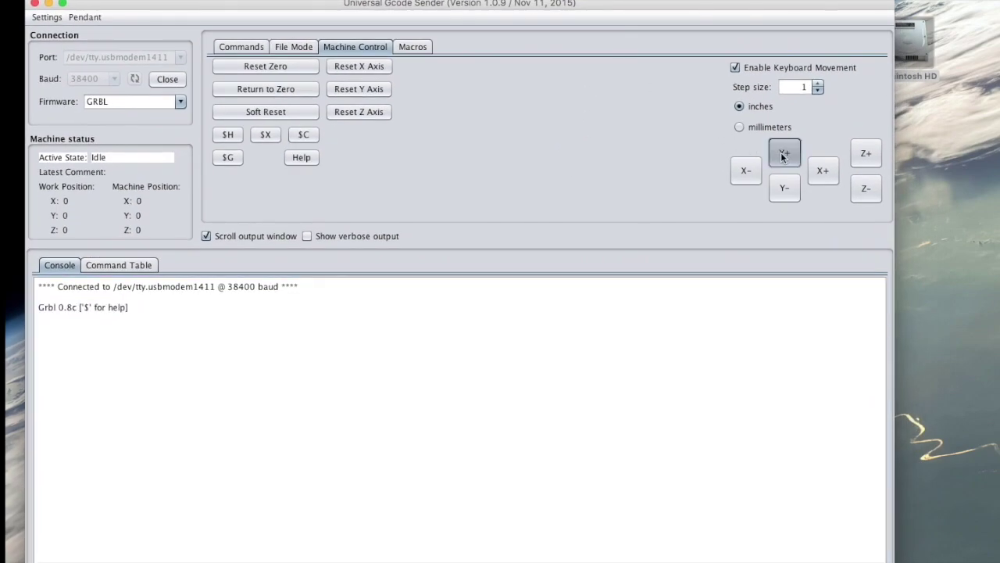